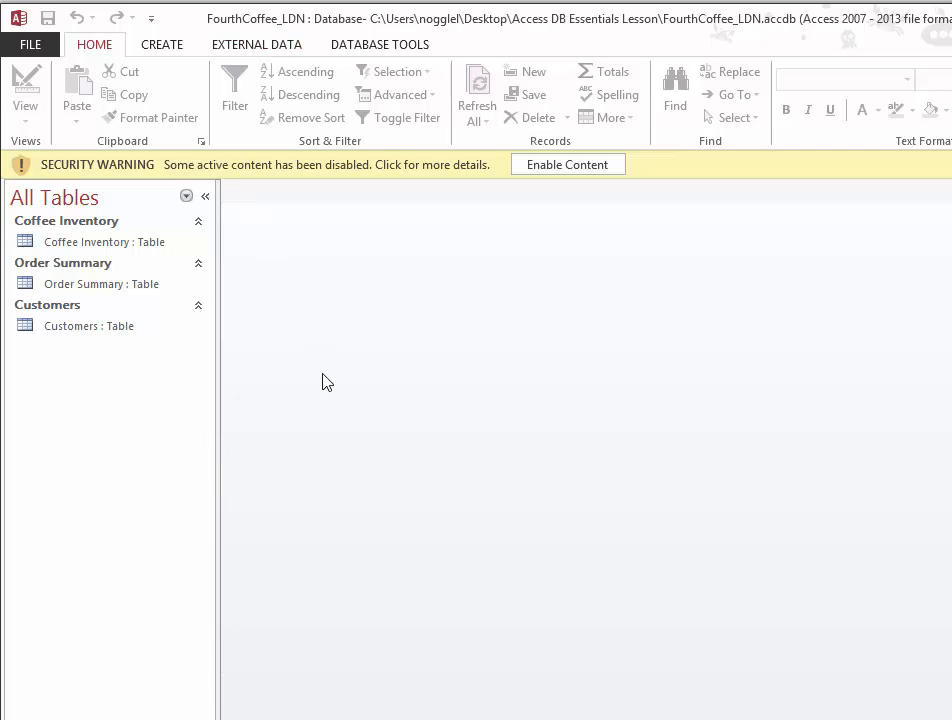
Step: Enable the database's disabled content and open the Coffee Inventory table
click(566, 168)
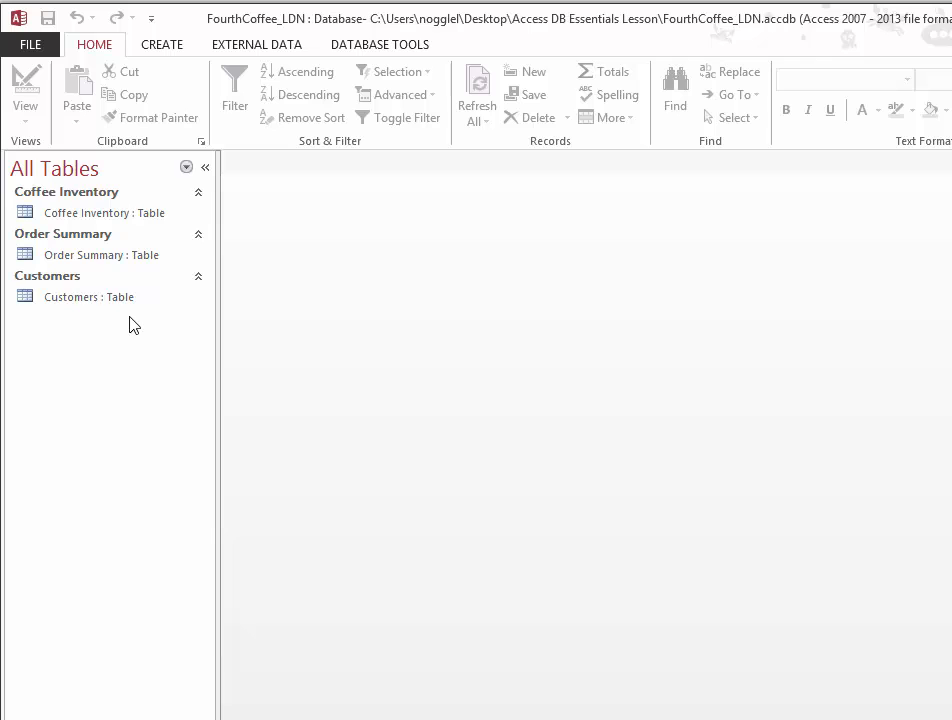
double_click(93, 219)
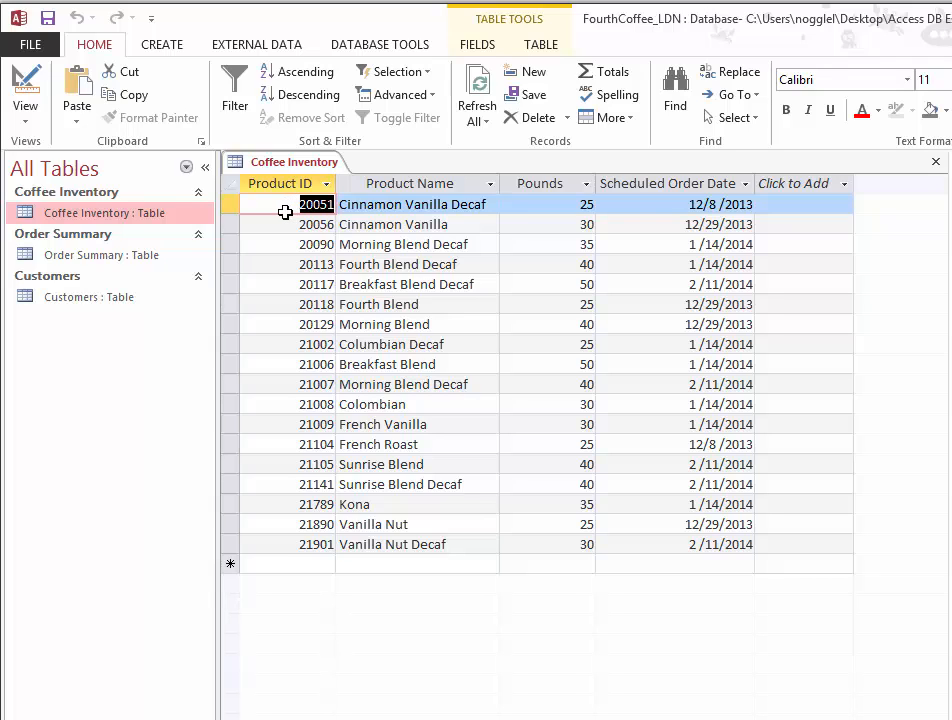
Step: Move the cell selection down and up through the Product ID column, ending on the Morning Blend record with ID 20129
key(Down)
key(Down)
key(Down)
key(Down)
key(Down)
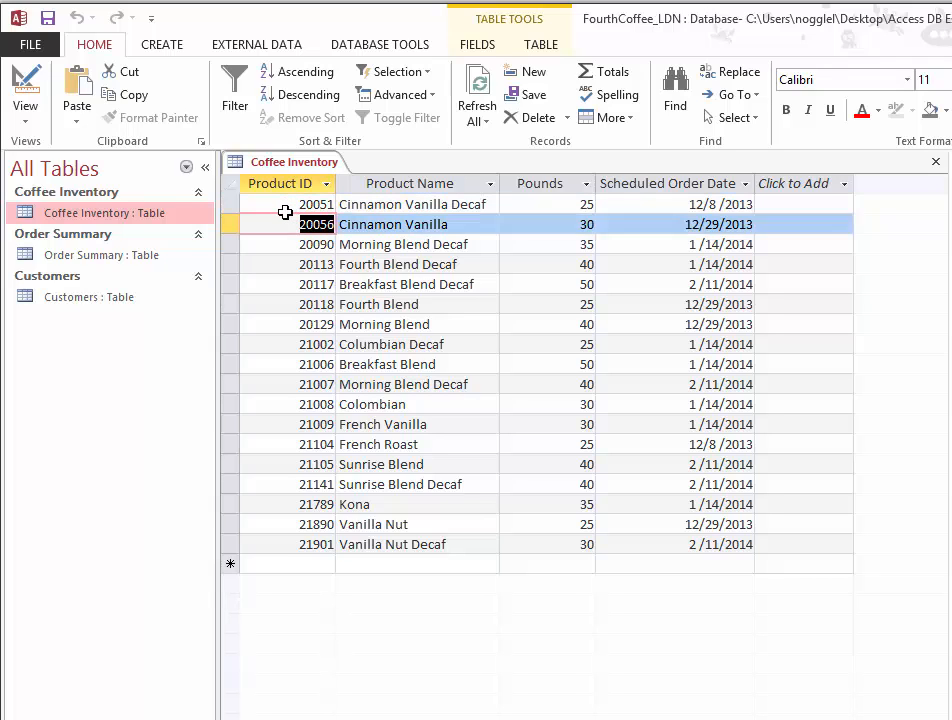
key(Up)
key(Up)
key(Up)
key(Up)
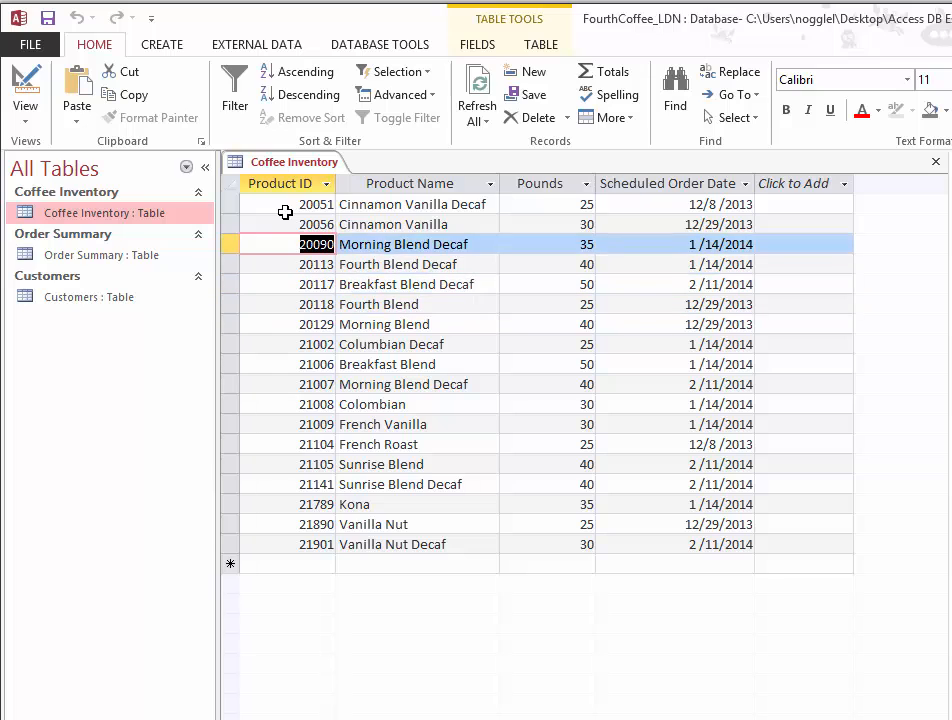
key(Down)
key(Down)
key(Down)
key(Down)
key(Down)
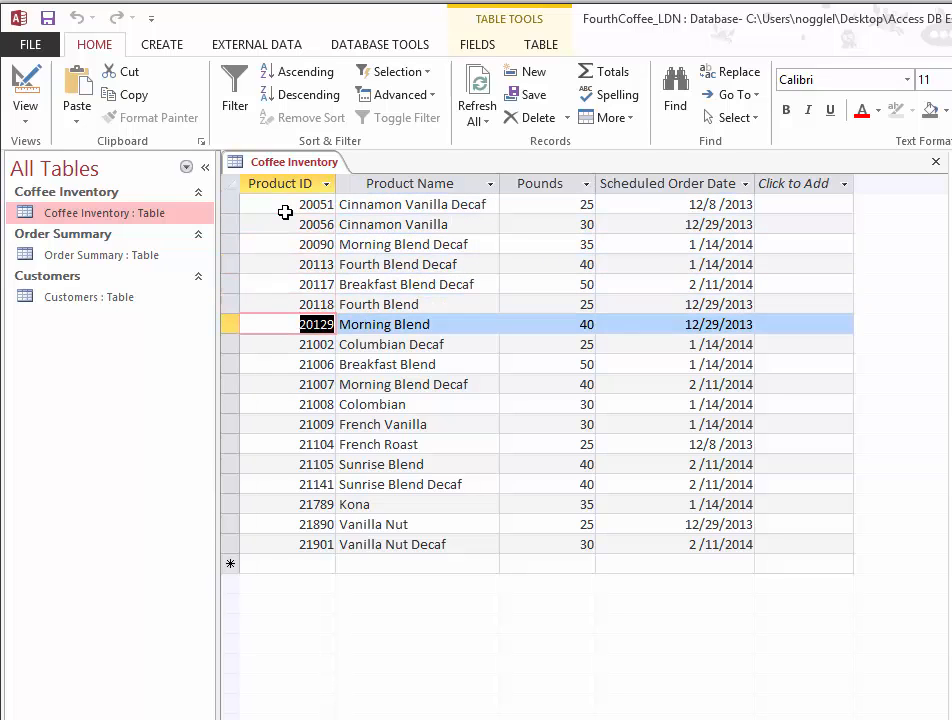
Step: Move the selection across the Morning Blend record to the empty add-field column, and return to the Product ID of the Cinnamon Vanilla record
key(Right)
key(Right)
key(Right)
key(Right)
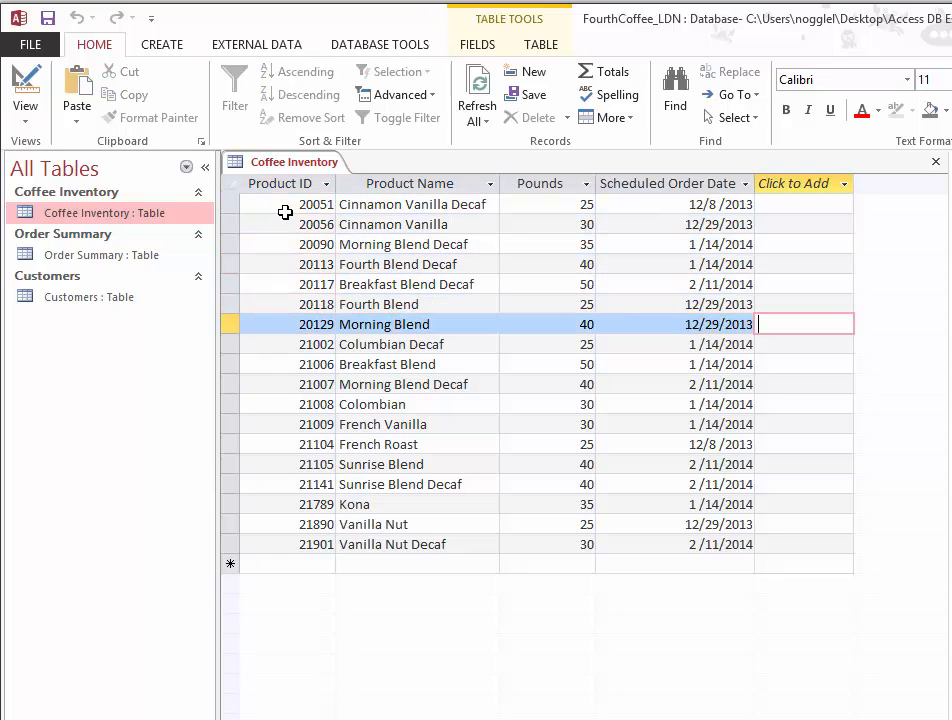
key(Left)
key(Left)
key(Left)
key(Left)
key(Up)
key(Up)
key(Up)
key(Up)
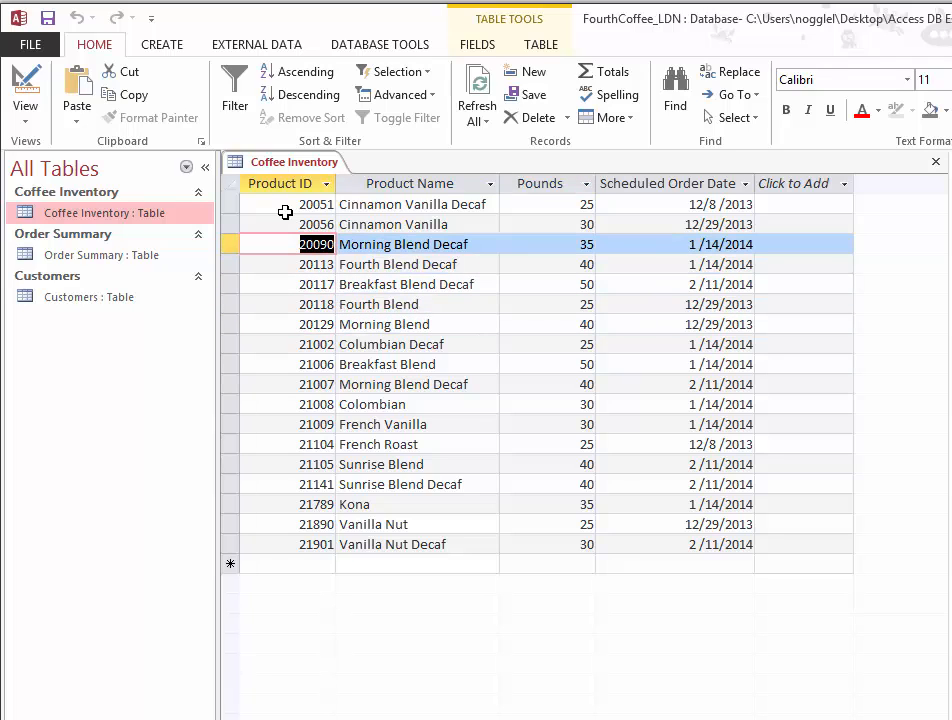
key(Up)
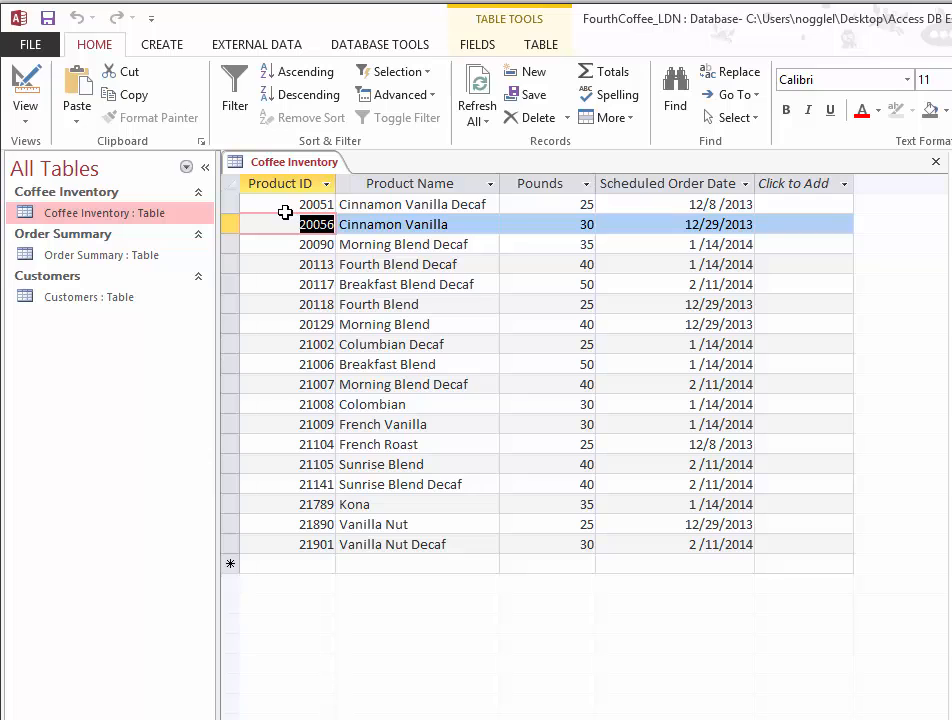
Step: Advance the selection field by field from the Cinnamon Vanilla record to the Product ID of the Breakfast Blend Decaf record
key(Tab)
key(Tab)
key(Tab)
key(Tab)
key(Tab)
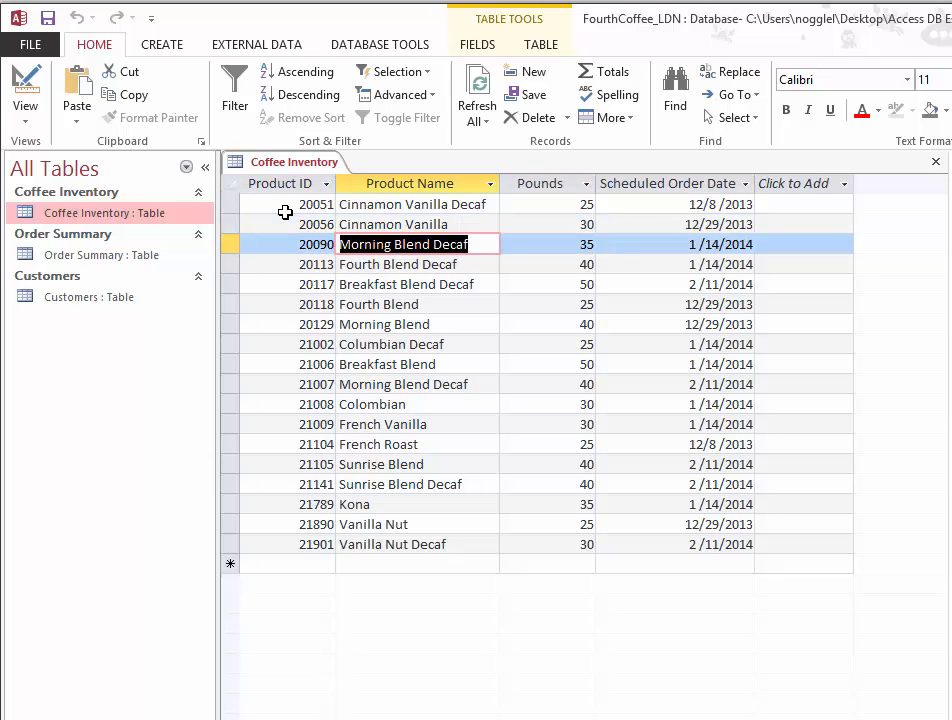
key(Tab)
key(Tab)
key(Tab)
key(Tab)
key(Tab)
key(Tab)
key(Tab)
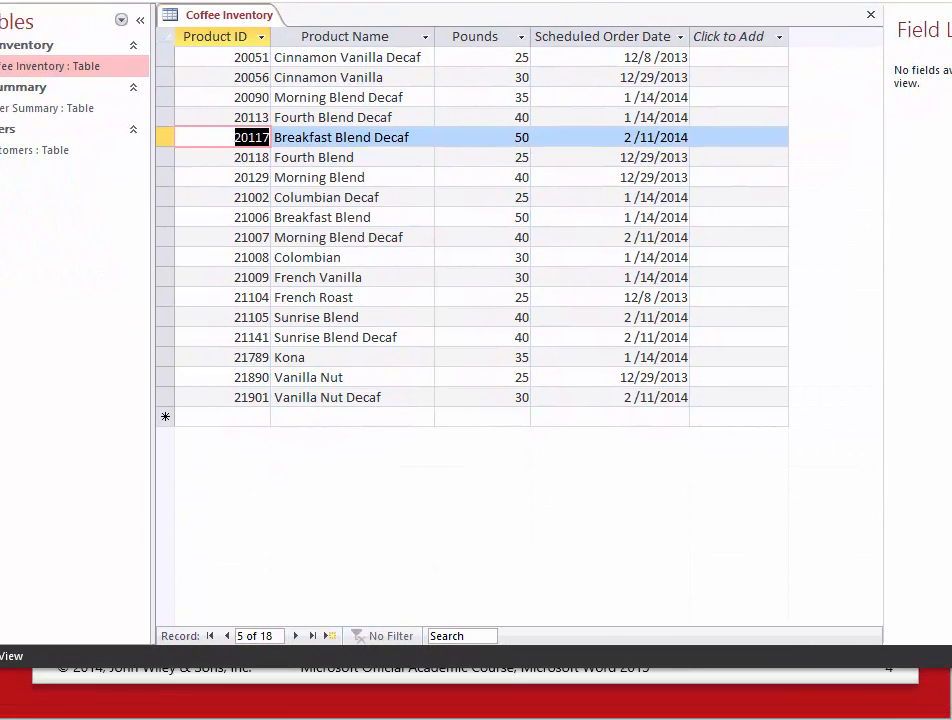
Step: Browse the Coffee Inventory records in the order first, third, second and last
click(211, 637)
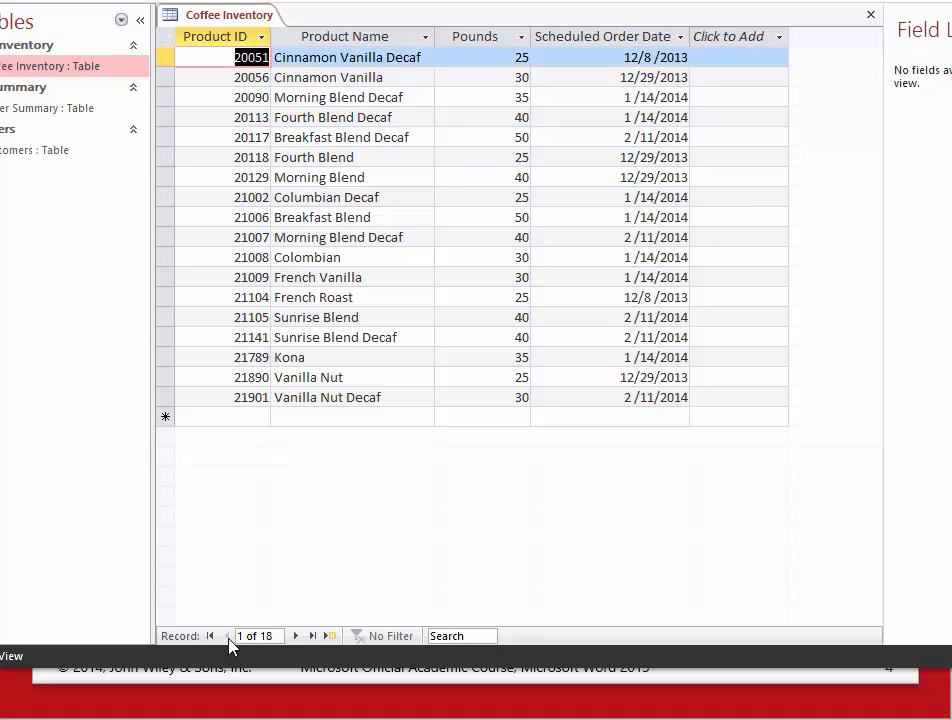
click(296, 637)
click(296, 637)
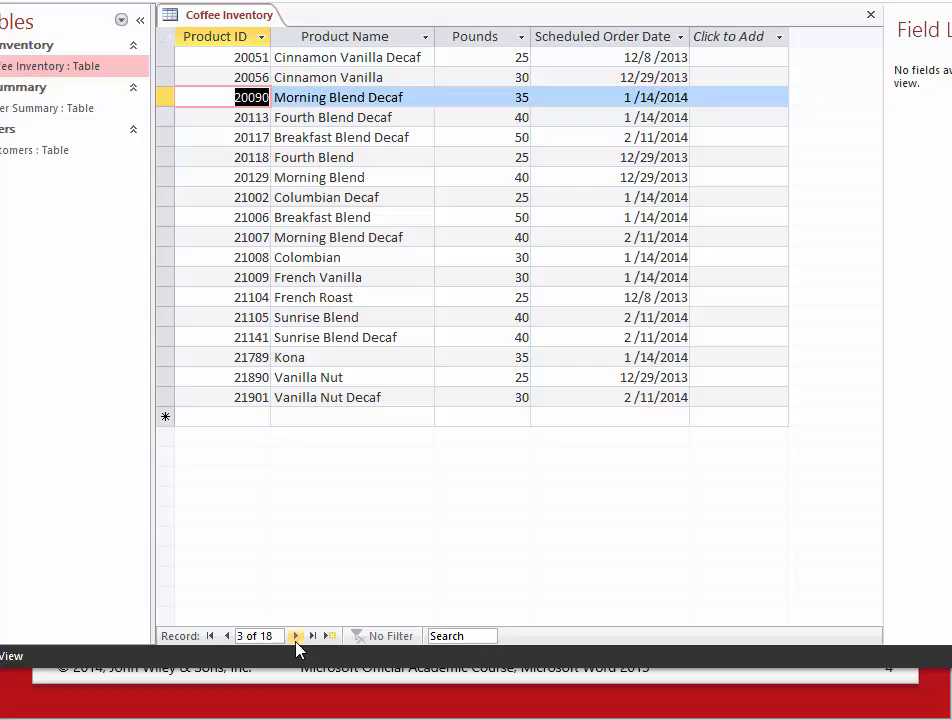
click(227, 637)
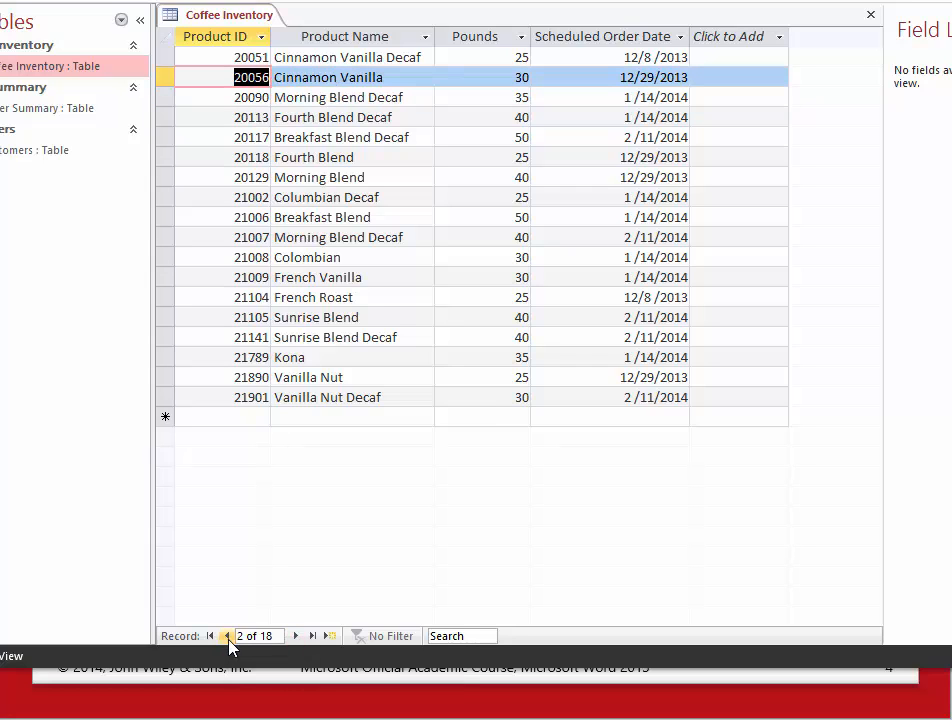
click(313, 637)
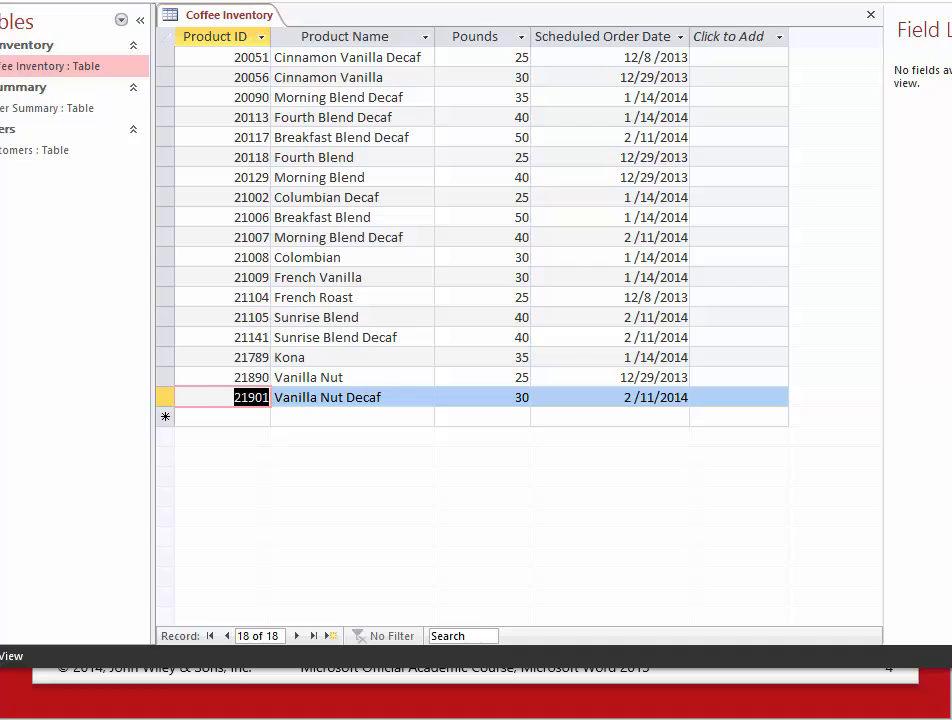
Step: Add a new record with Product ID 21905, Product Name Hazelnut, 30 pounds and Scheduled Order Date 2/11/2014
key(Down)
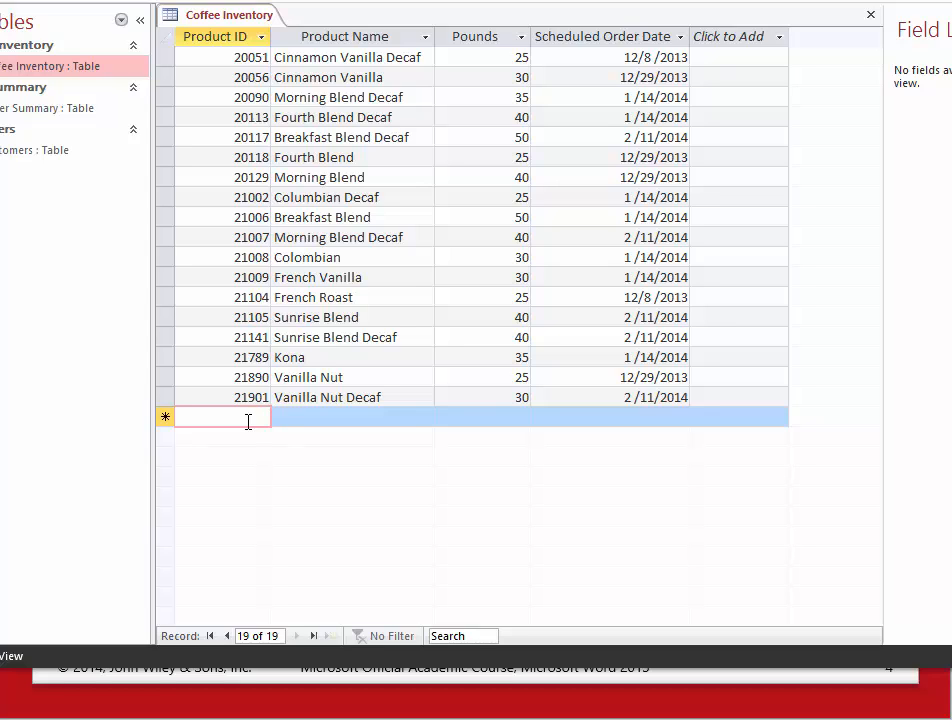
text(21905)
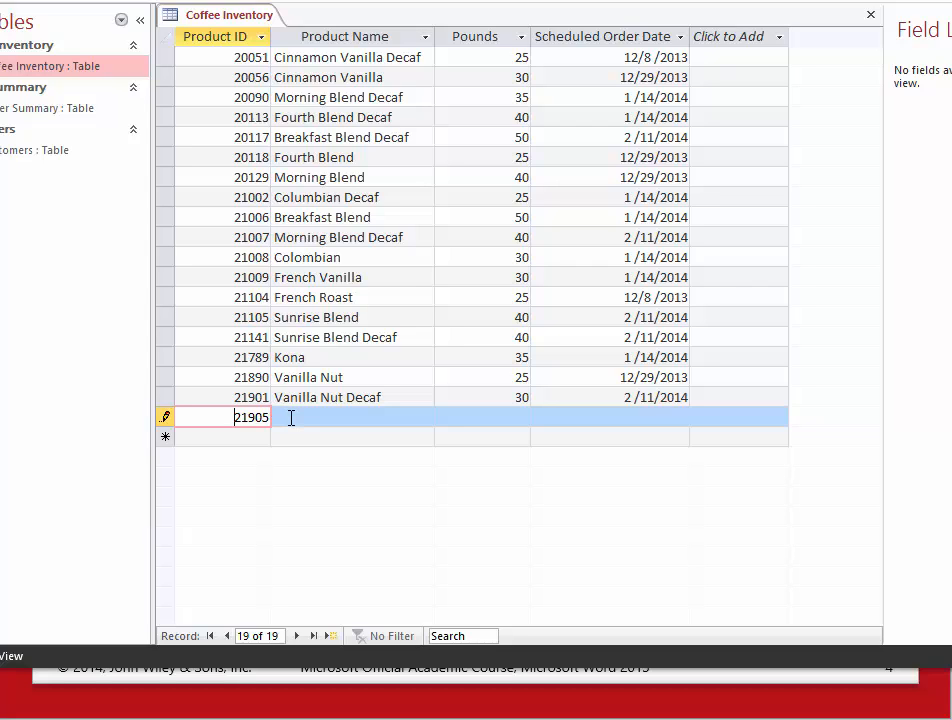
click(291, 418)
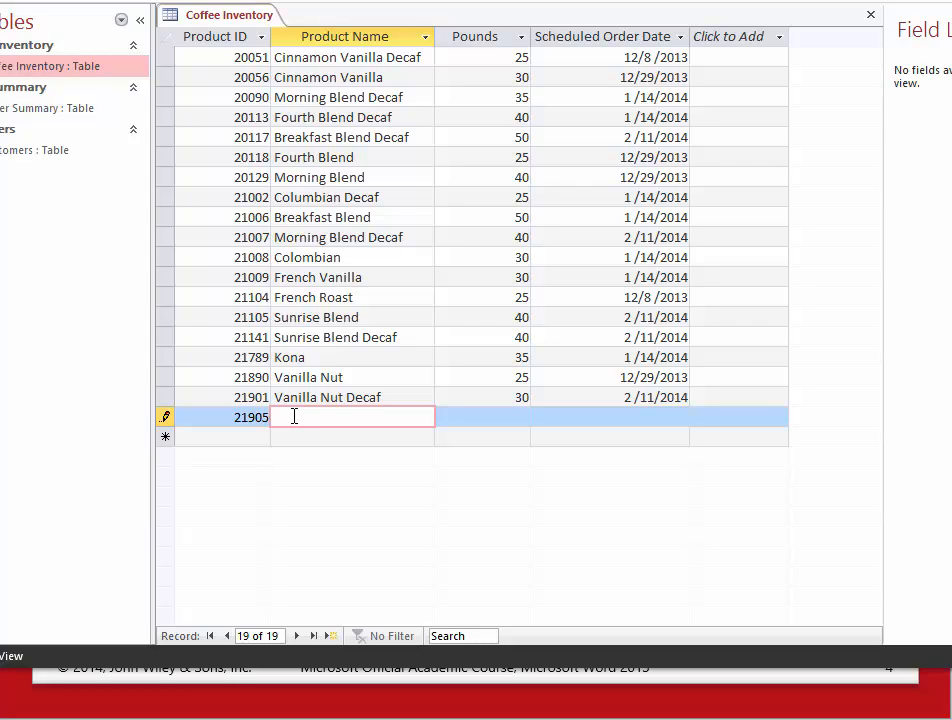
key(Tab)
key(Tab)
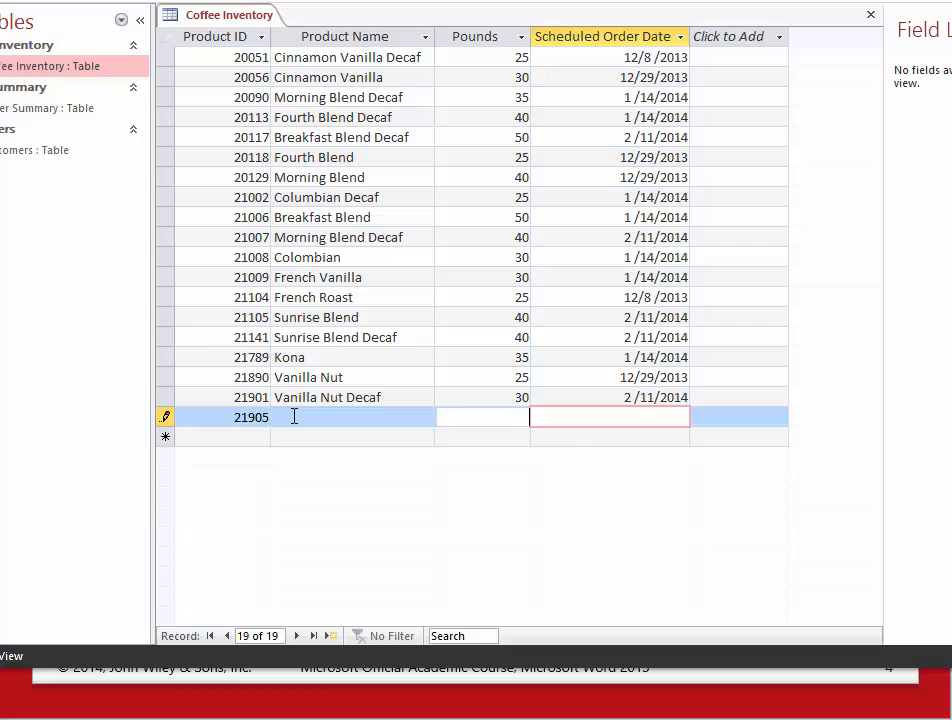
key(shift+Tab)
key(shift+Tab)
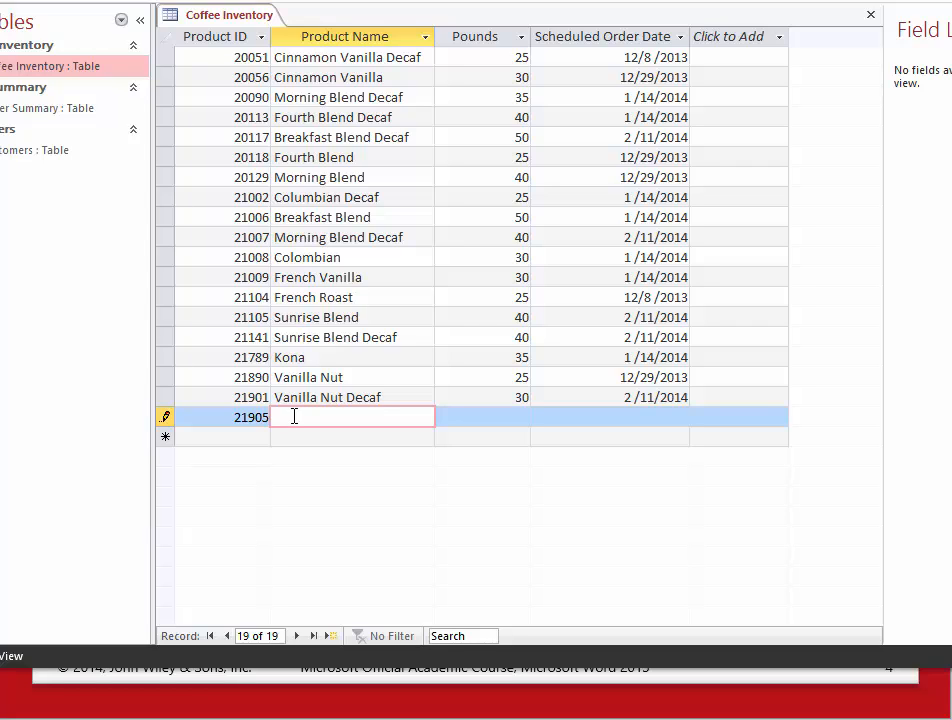
text(Hazelnut)
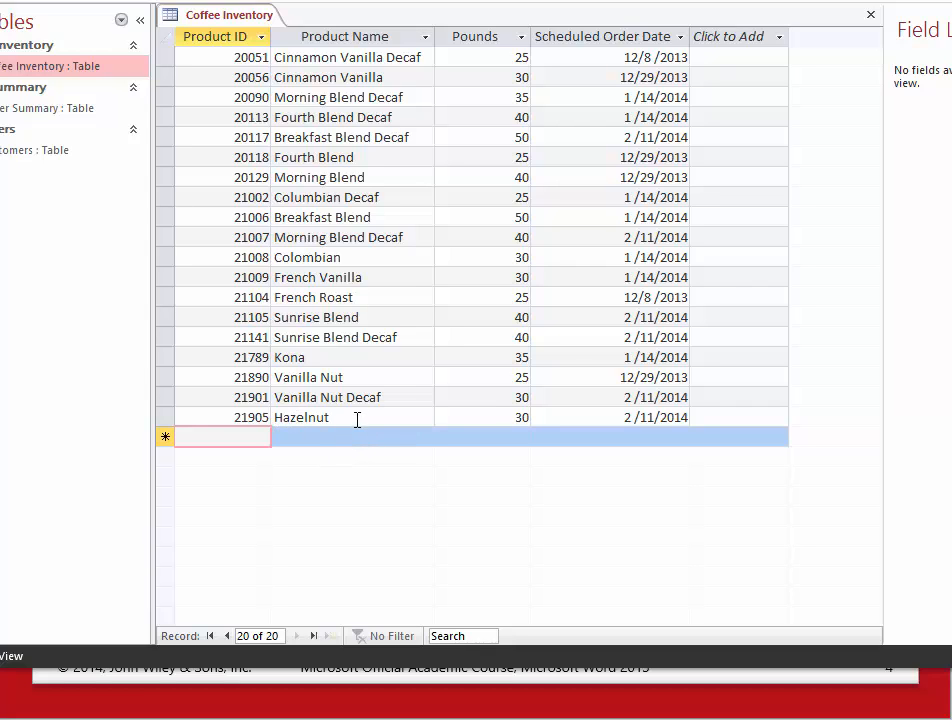
Step: Search the Coffee Inventory records for "columbian"
click(471, 637)
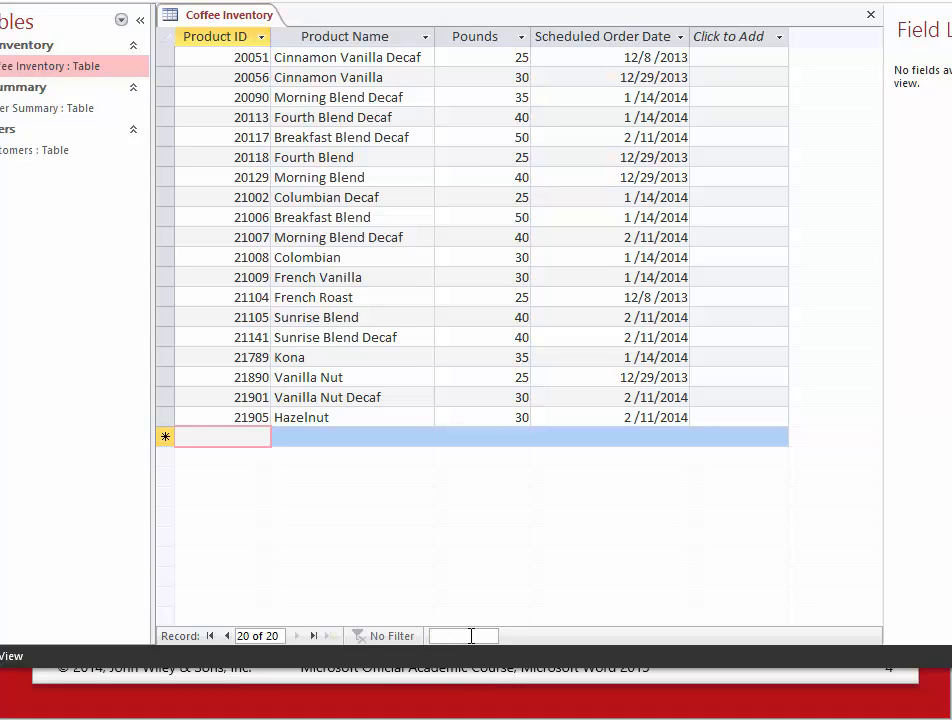
text(colu)
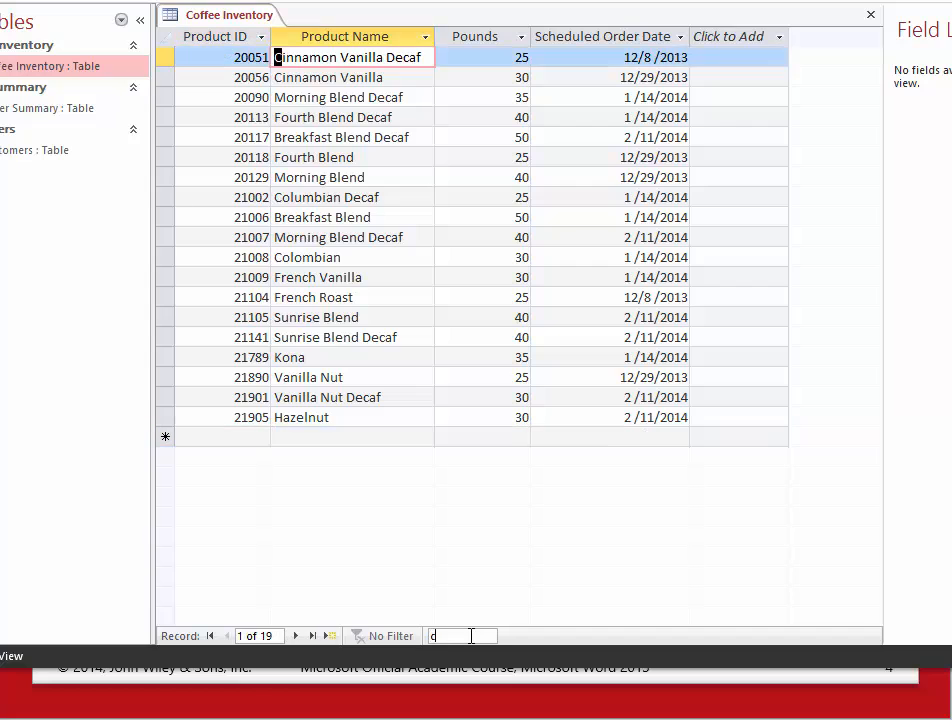
text(mbian)
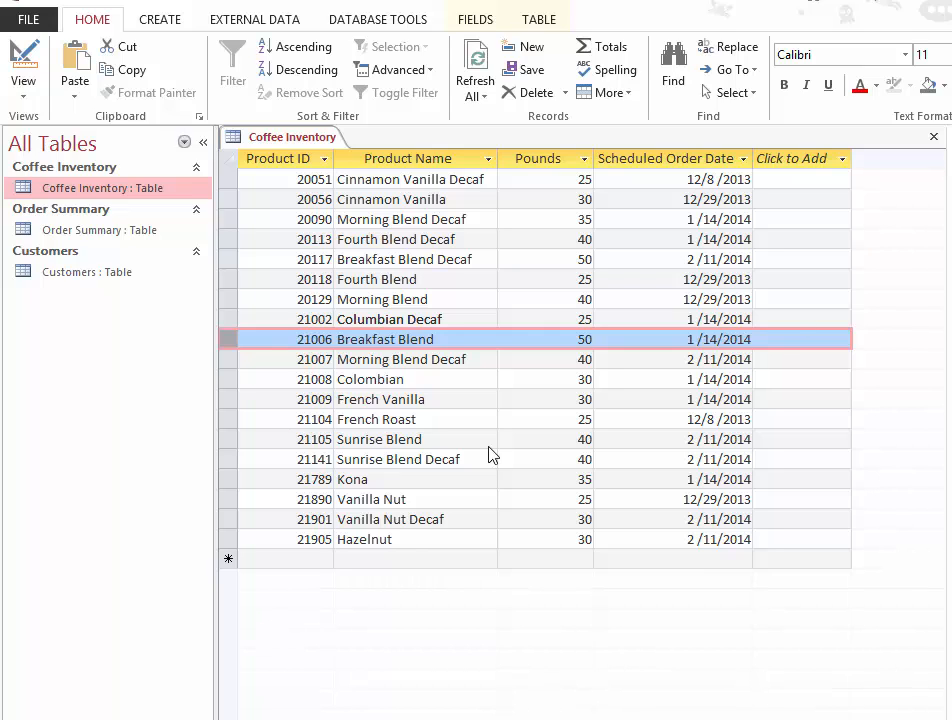
Step: Delete the Fourth Blend record with Product ID 20118 and confirm the deletion
right_click(227, 312)
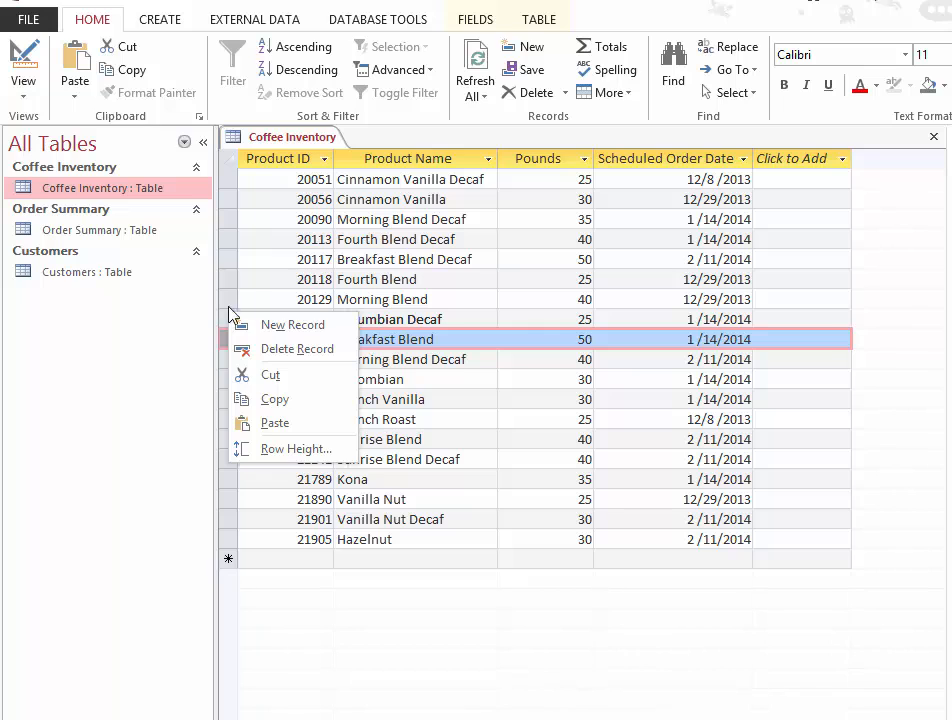
click(228, 280)
right_click(228, 280)
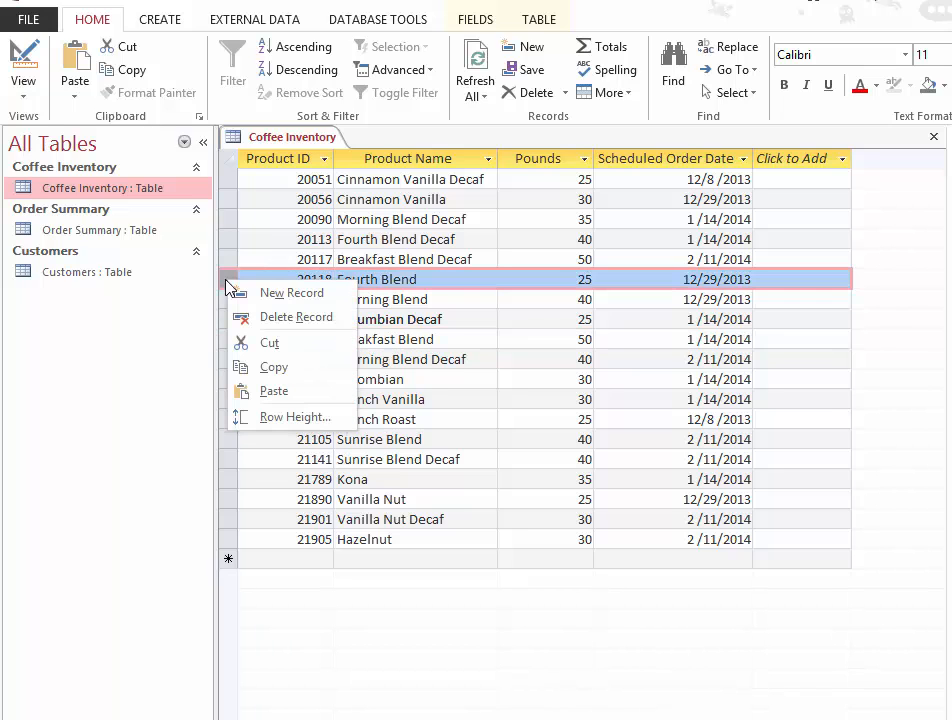
click(259, 321)
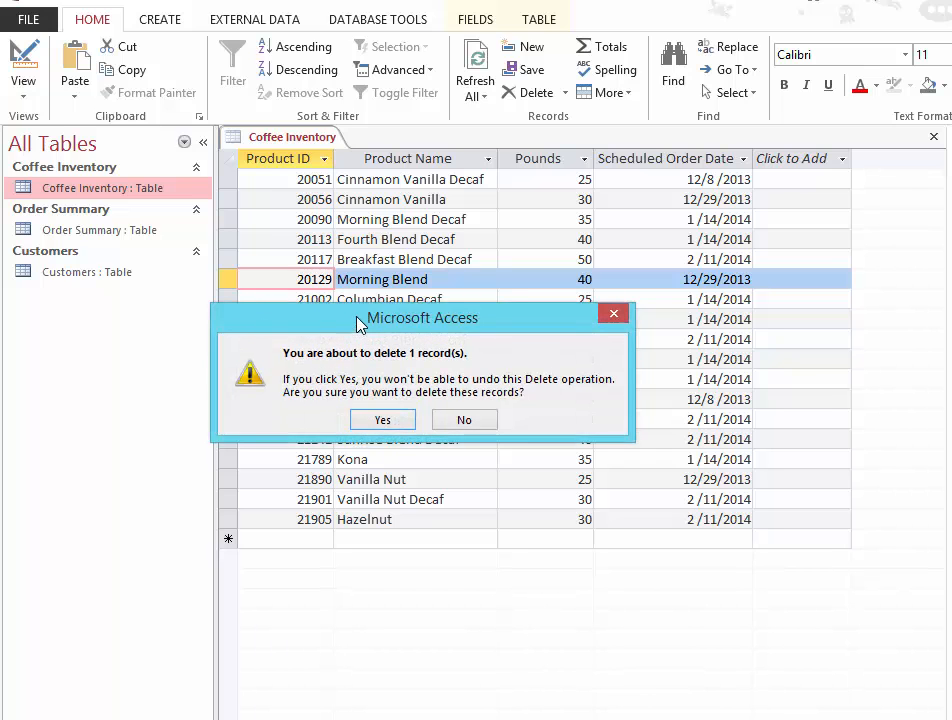
drag(358, 323, 397, 256)
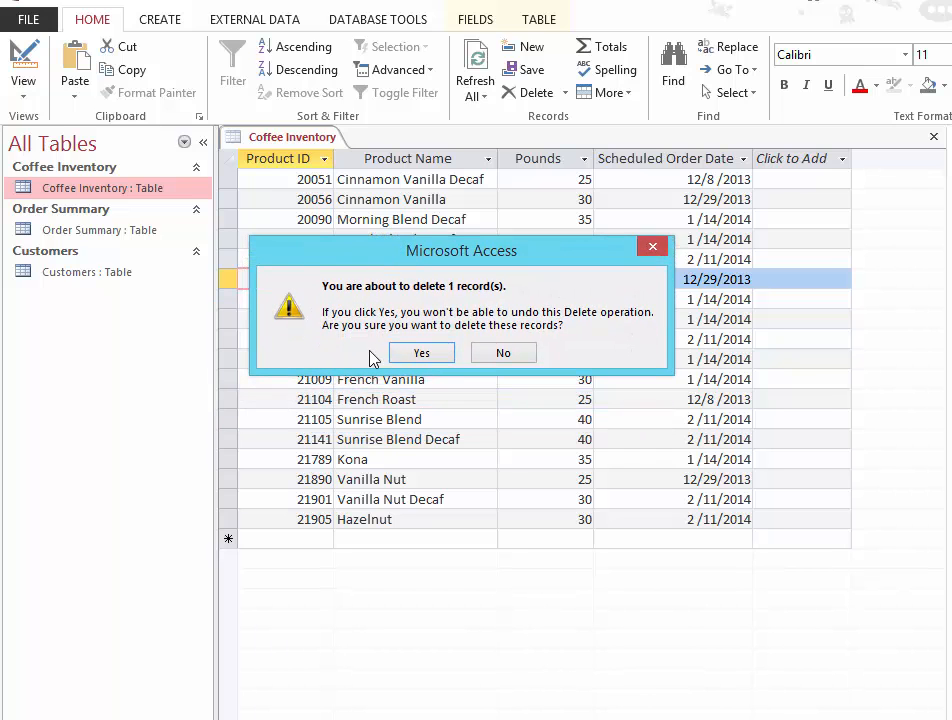
click(433, 356)
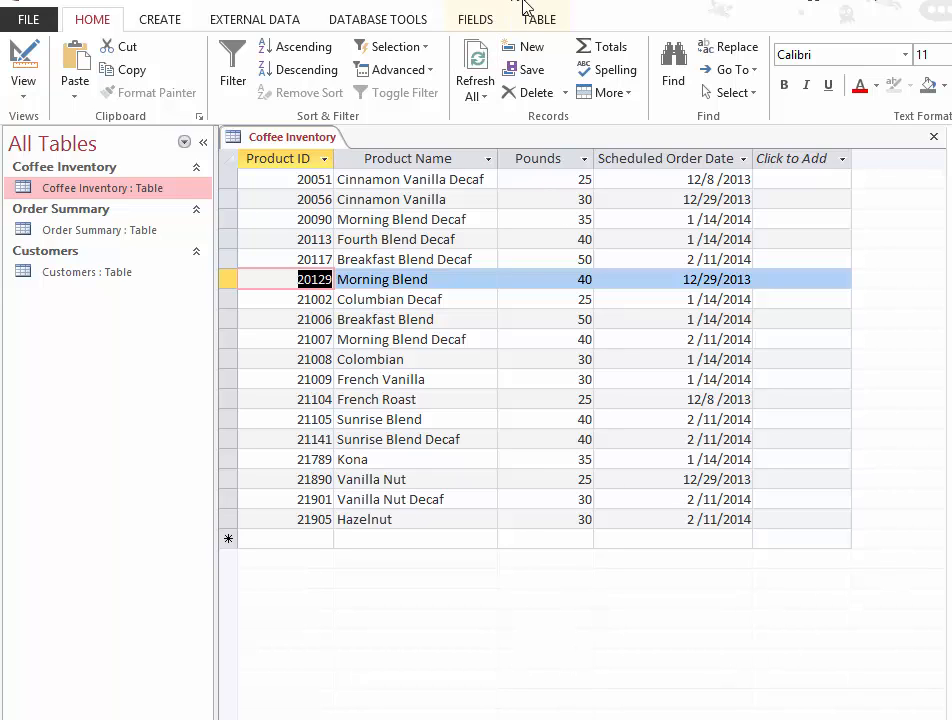
Step: Delete the Morning Blend record with Product ID 20129 and confirm the deletion
click(565, 93)
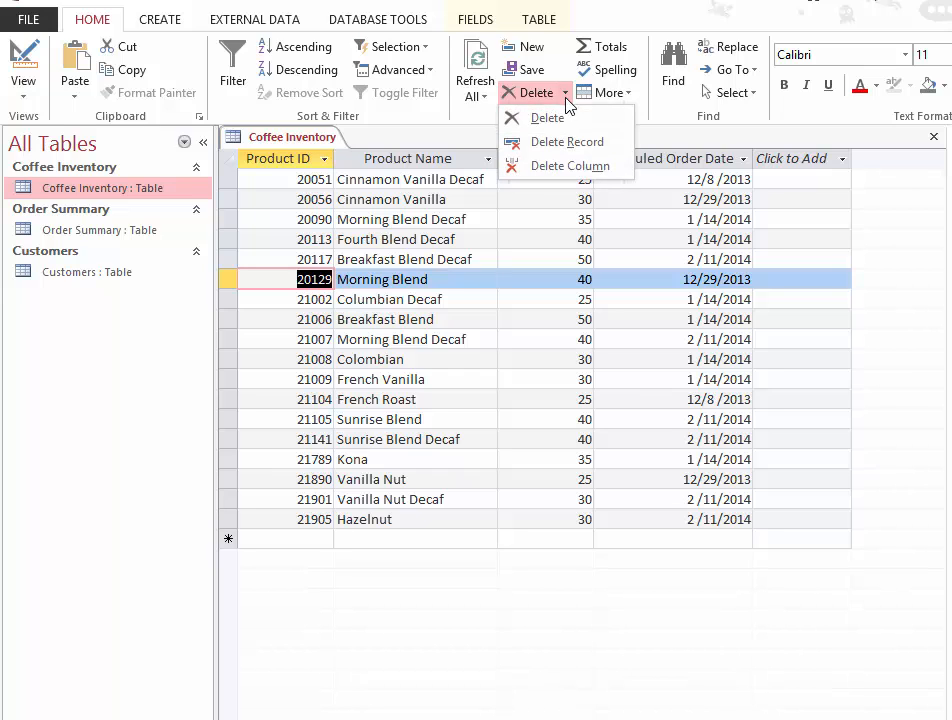
click(567, 143)
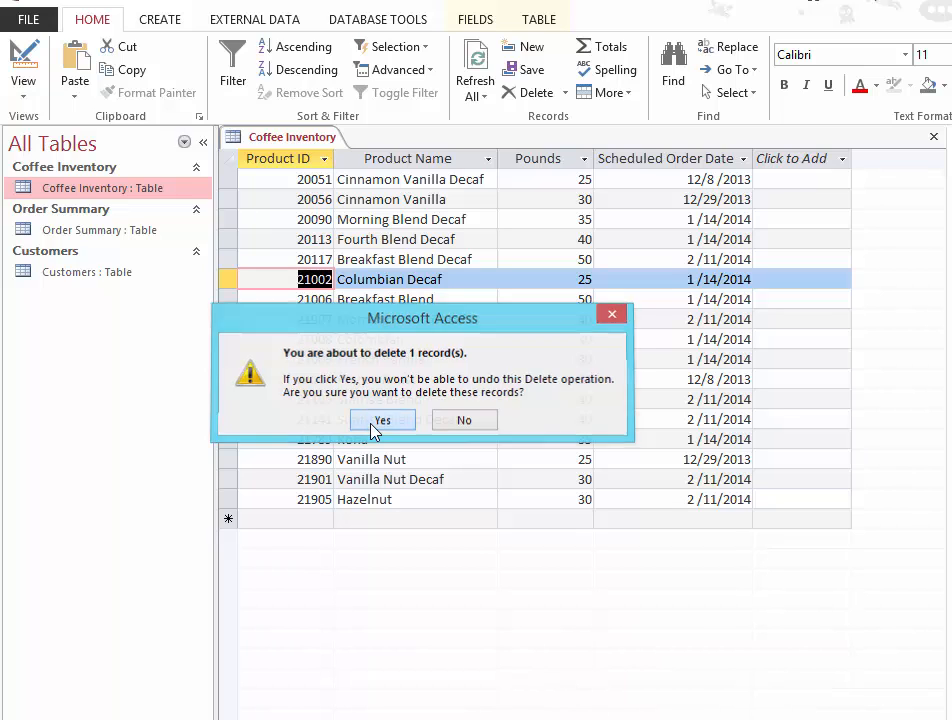
click(378, 420)
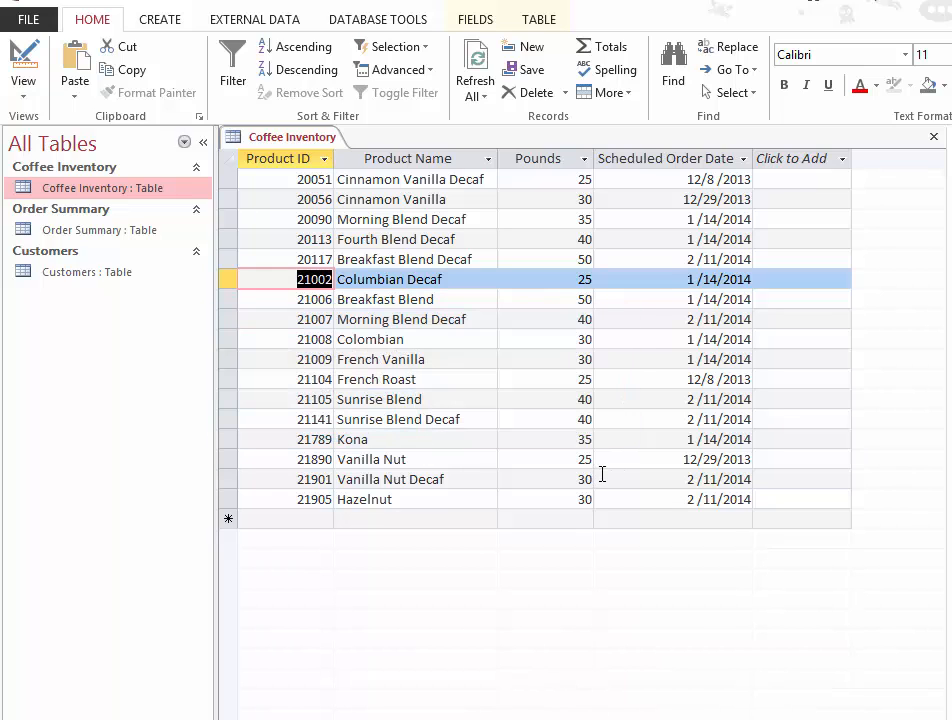